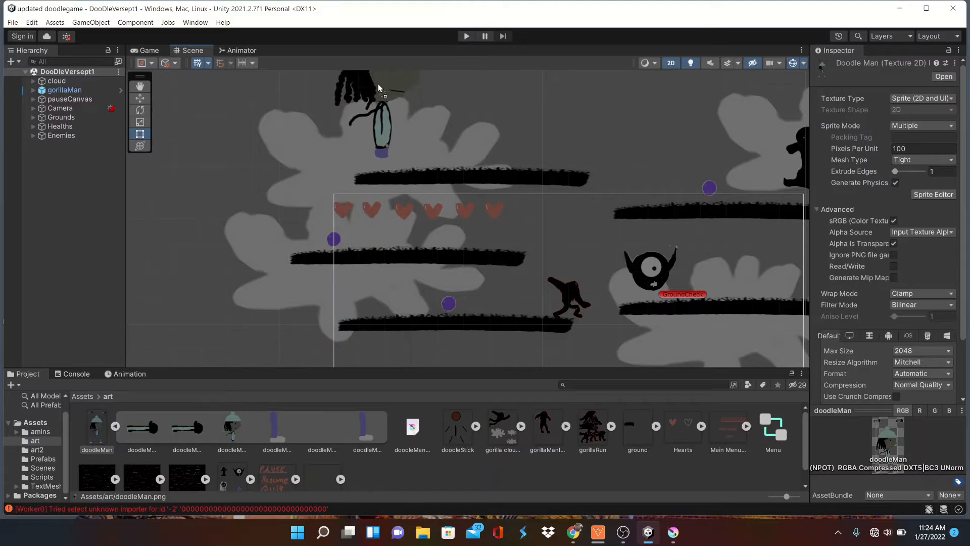
Place the doodleMan_2 body sprite above the upper-left platform and add the doodleMan_1 arm sprite at its shoulder
{"action": "key", "text": "q"}
{"action": "mouse_move", "coordinate": [328, 122]}
{"action": "left_mouse_down"}
{"action": "mouse_move", "coordinate": [389, 217]}
{"action": "mouse_move", "coordinate": [461, 203]}
{"action": "left_mouse_up"}
{"action": "key", "text": "t"}
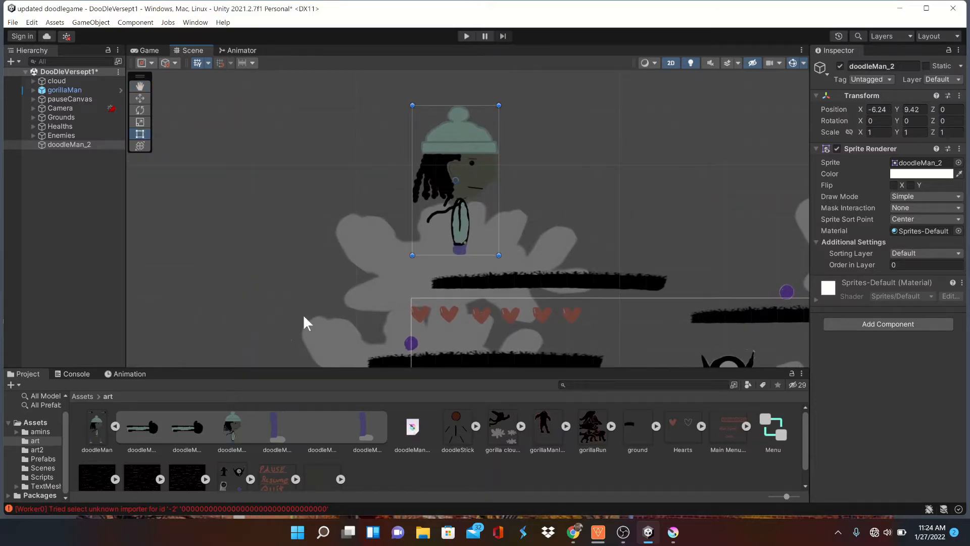
{"action": "left_click", "coordinate": [189, 423]}
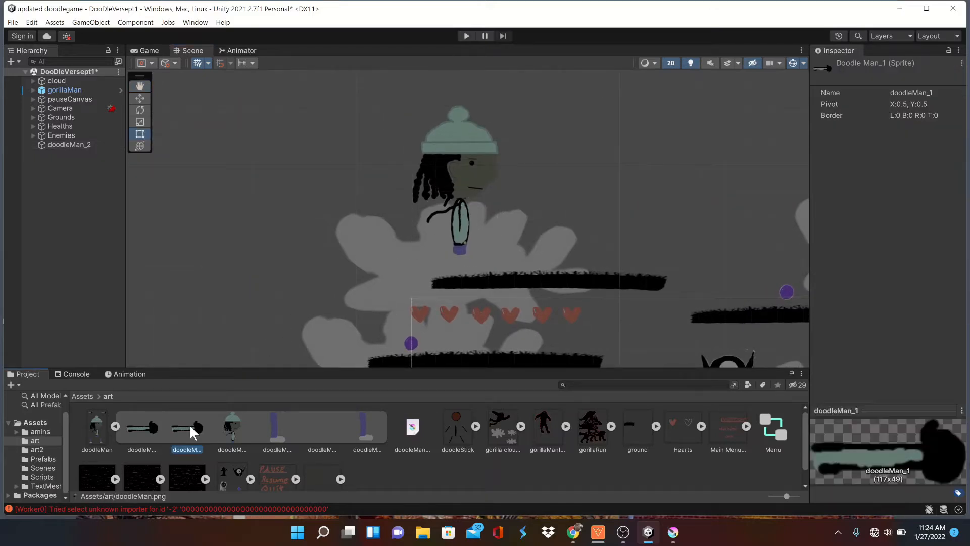
{"action": "mouse_move", "coordinate": [189, 424]}
{"action": "left_mouse_down"}
{"action": "mouse_move", "coordinate": [260, 352]}
{"action": "mouse_move", "coordinate": [395, 308]}
{"action": "mouse_move", "coordinate": [464, 229]}
{"action": "left_mouse_up"}
{"action": "left_click_drag", "start_coordinate": [476, 212], "coordinate": [476, 212]}
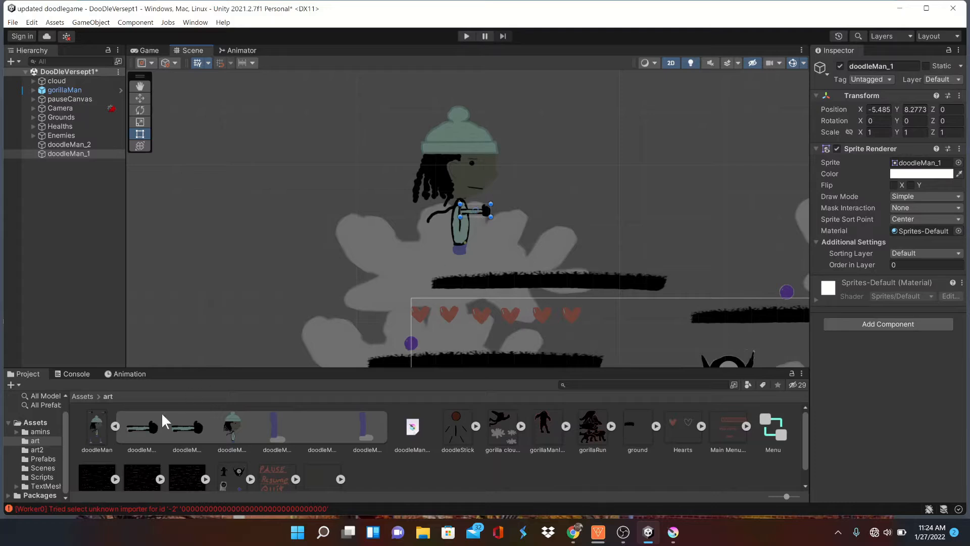
Add the doodleMan_0 arm sprite to the scene over the character's torso
{"action": "left_click", "coordinate": [133, 429]}
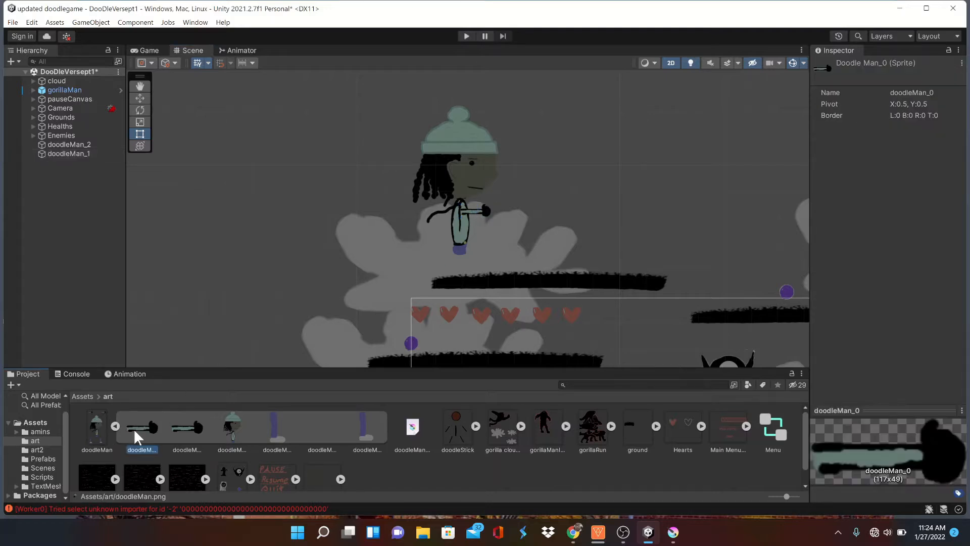
{"action": "mouse_move", "coordinate": [133, 428]}
{"action": "left_mouse_down"}
{"action": "mouse_move", "coordinate": [294, 297]}
{"action": "mouse_move", "coordinate": [472, 212]}
{"action": "left_mouse_up"}
{"action": "left_click_drag", "start_coordinate": [471, 215], "coordinate": [470, 216]}
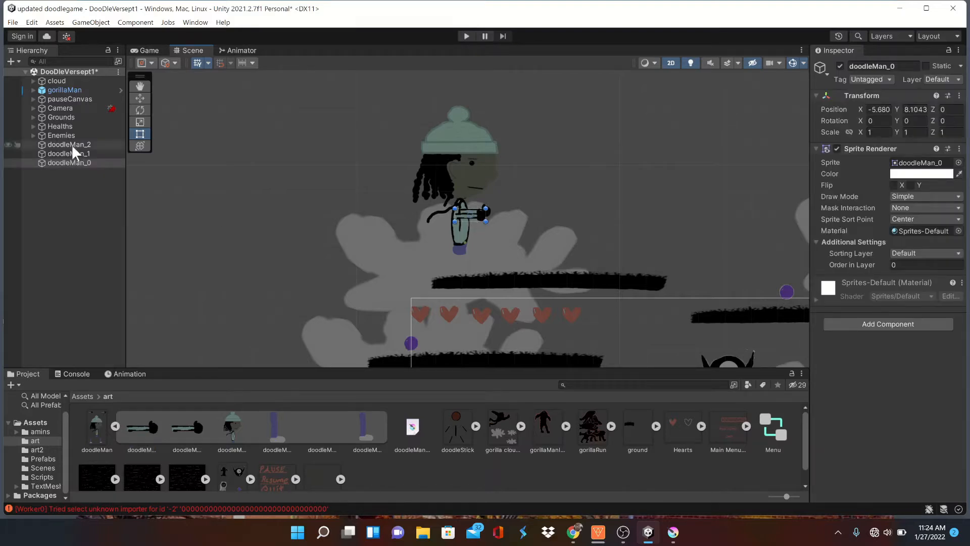
Rotate the doodleMan_0 arm to about -152.5 on Z and move it to the character's back side at about X -6.46, Y 8.06
{"action": "left_click", "coordinate": [136, 109]}
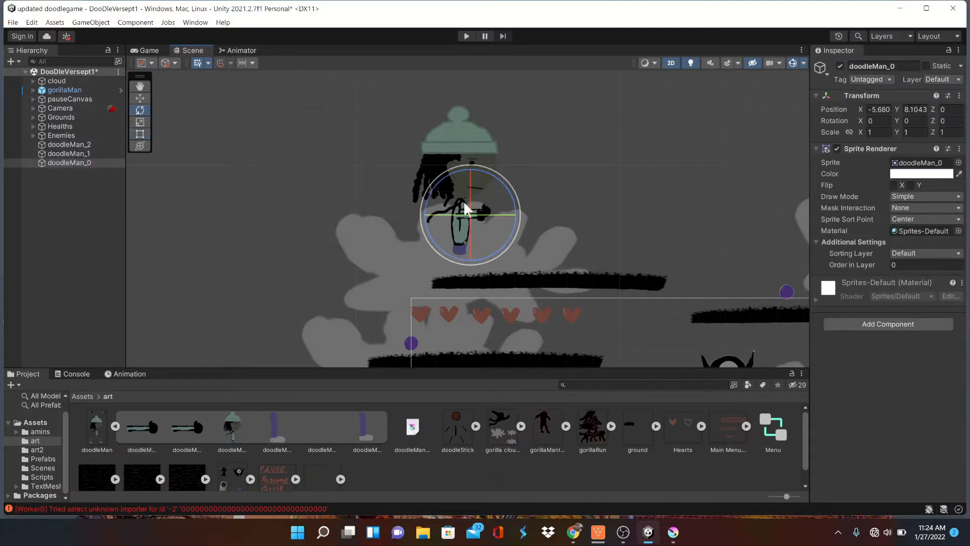
{"action": "left_click_drag", "start_coordinate": [510, 216], "coordinate": [482, 246]}
{"action": "key", "text": "ctrl+z"}
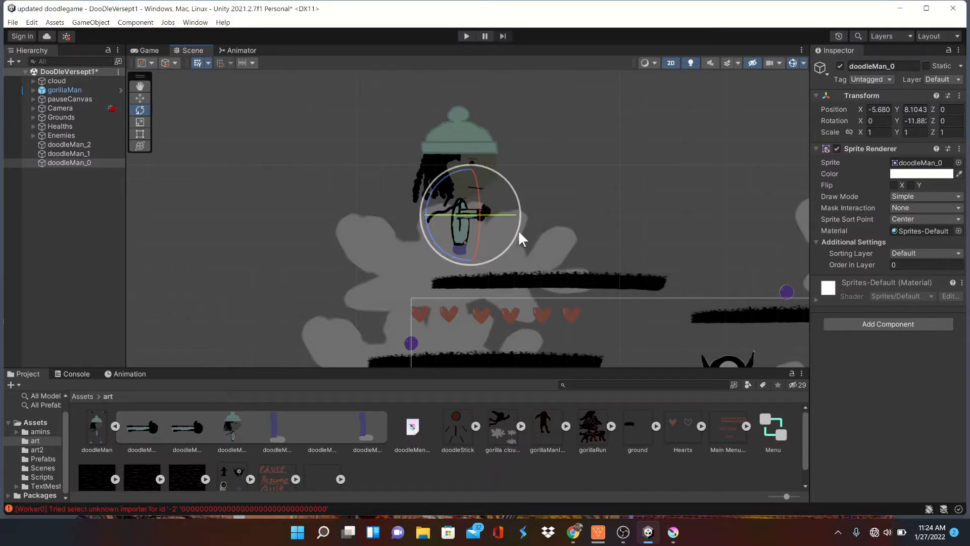
{"action": "left_click_drag", "start_coordinate": [517, 208], "coordinate": [493, 171]}
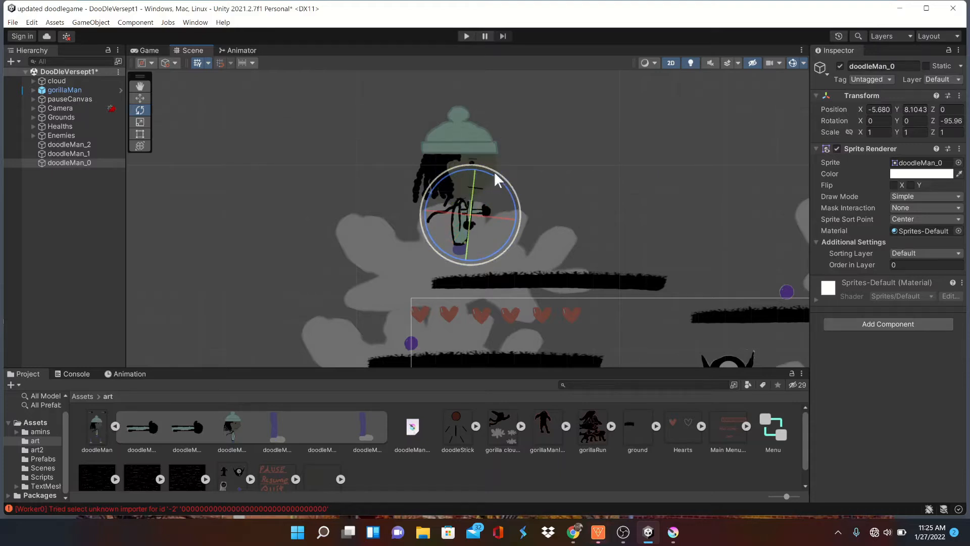
{"action": "left_click", "coordinate": [139, 98]}
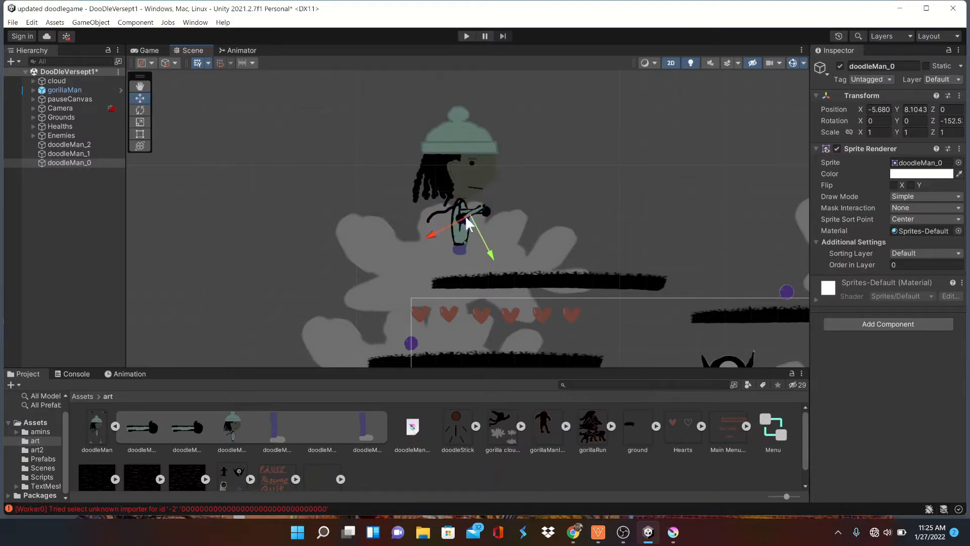
{"action": "left_click_drag", "start_coordinate": [467, 222], "coordinate": [450, 228]}
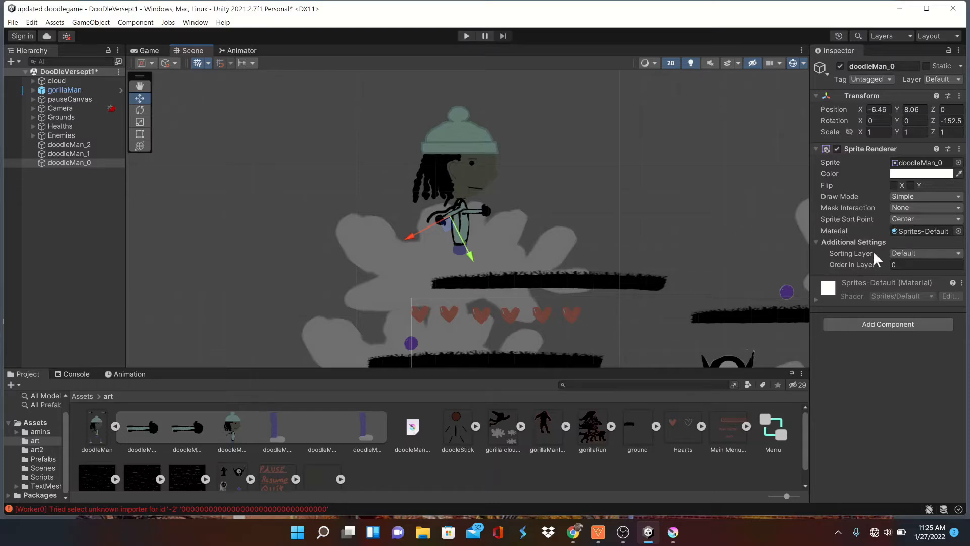
Set the doodleMan_0 arm's Order in Layer to -5 and parent both arm sprites under doodleMan_2
{"action": "left_click", "coordinate": [910, 265]}
{"action": "key", "text": "BackSpace"}
{"action": "type", "text": "-1"}
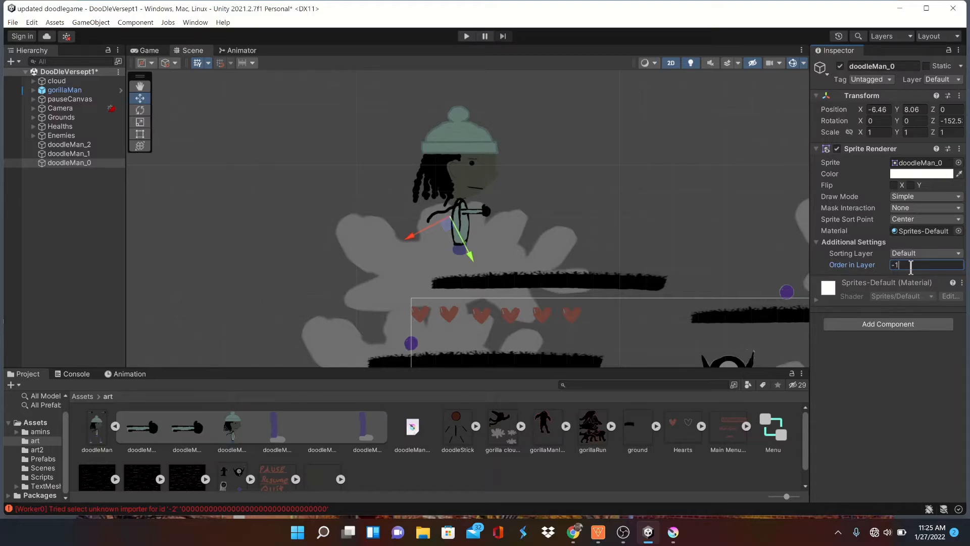
{"action": "key", "text": "BackSpace"}
{"action": "type", "text": "5"}
{"action": "left_click", "coordinate": [93, 154]}
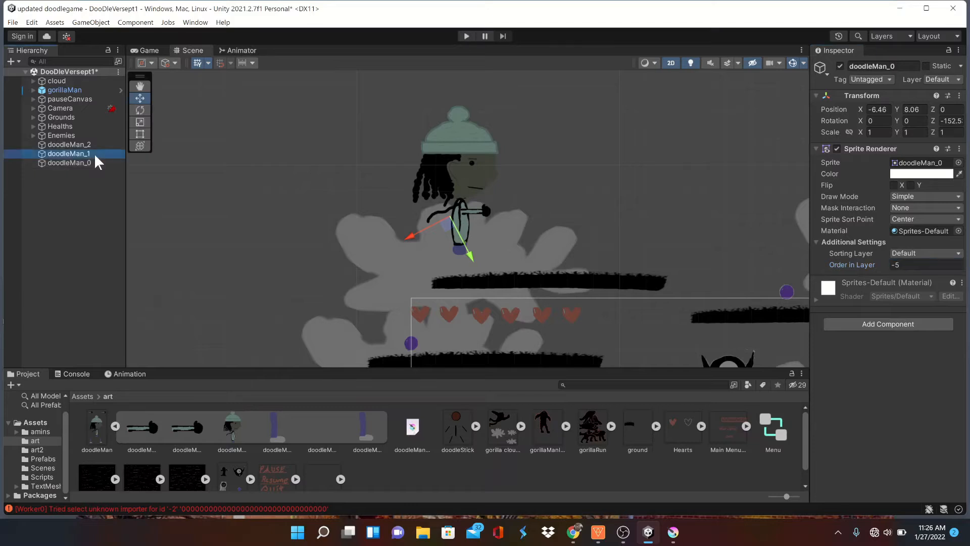
{"action": "mouse_move", "coordinate": [94, 153]}
{"action": "left_mouse_down"}
{"action": "mouse_move", "coordinate": [89, 162]}
{"action": "mouse_move", "coordinate": [88, 143]}
{"action": "left_mouse_up"}
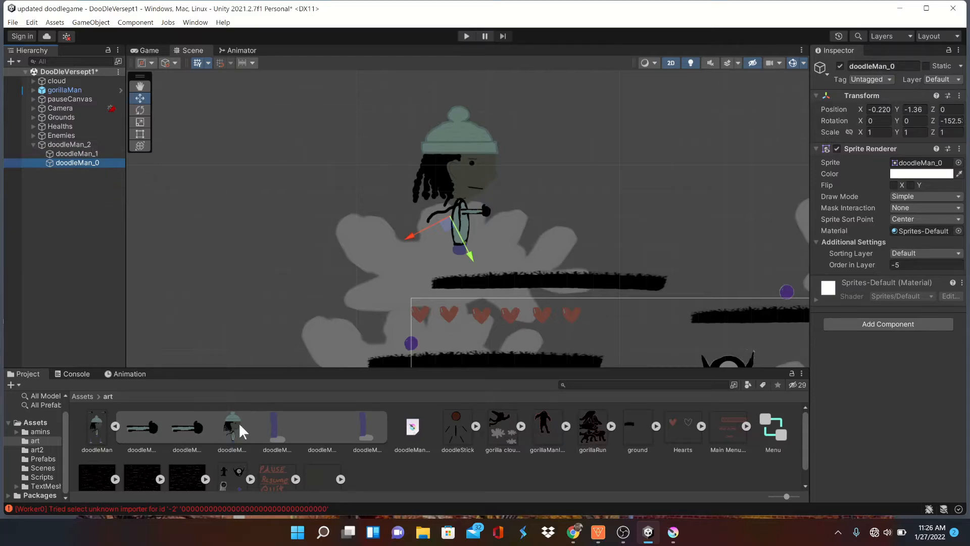
Add the leg sprites doodleMan_3 and doodleMan_5 to the scene side by side beneath the character's torso
{"action": "mouse_move", "coordinate": [278, 431]}
{"action": "left_mouse_down"}
{"action": "mouse_move", "coordinate": [389, 370]}
{"action": "mouse_move", "coordinate": [429, 262]}
{"action": "mouse_move", "coordinate": [474, 250]}
{"action": "mouse_move", "coordinate": [465, 262]}
{"action": "left_mouse_up"}
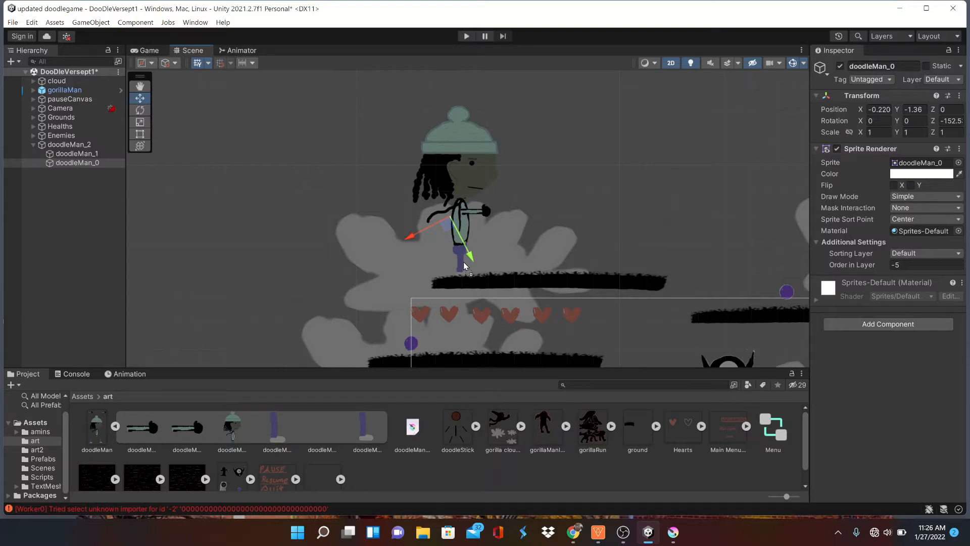
{"action": "left_click_drag", "start_coordinate": [464, 262], "coordinate": [468, 262]}
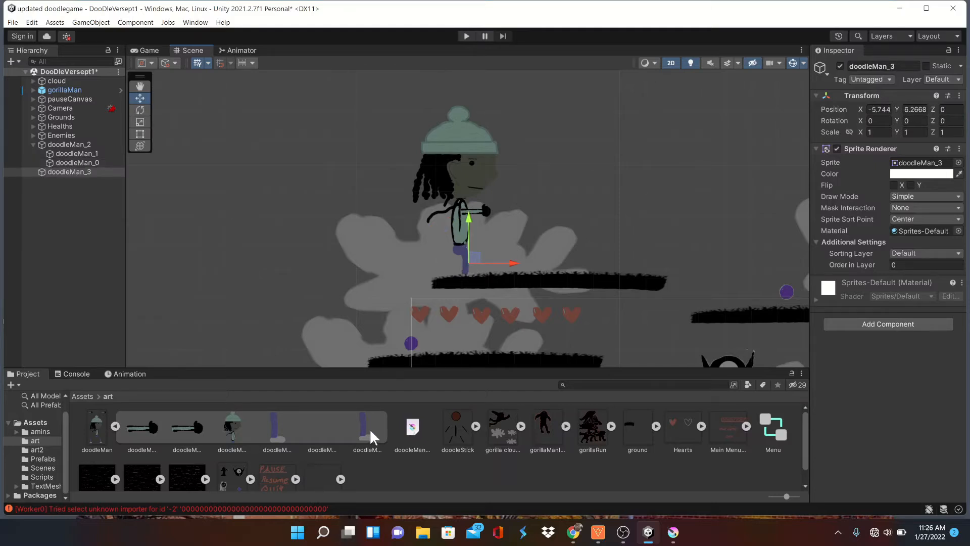
{"action": "mouse_move", "coordinate": [369, 428]}
{"action": "left_mouse_down"}
{"action": "mouse_move", "coordinate": [423, 346]}
{"action": "mouse_move", "coordinate": [449, 231]}
{"action": "mouse_move", "coordinate": [461, 268]}
{"action": "left_mouse_up"}
Parent both leg sprites under doodleMan_2 and move the whole character to about X -1.22, Y 9.92
{"action": "left_click_drag", "start_coordinate": [53, 171], "coordinate": [59, 143]}
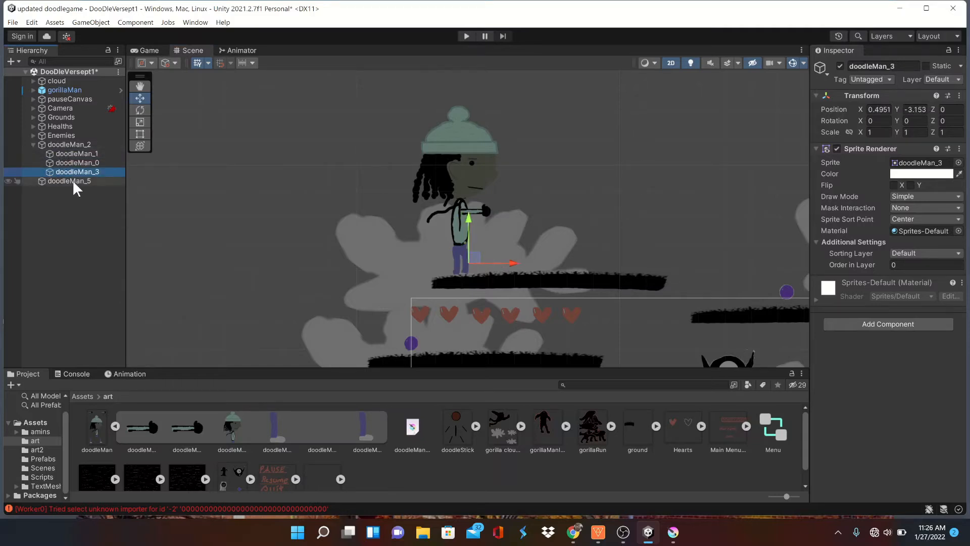
{"action": "left_click_drag", "start_coordinate": [72, 180], "coordinate": [74, 147]}
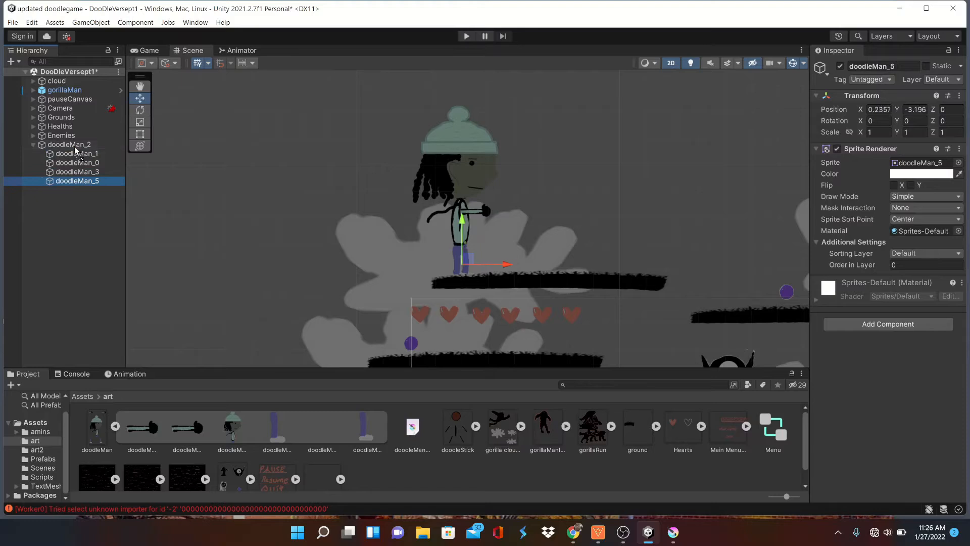
{"action": "left_click", "coordinate": [74, 144]}
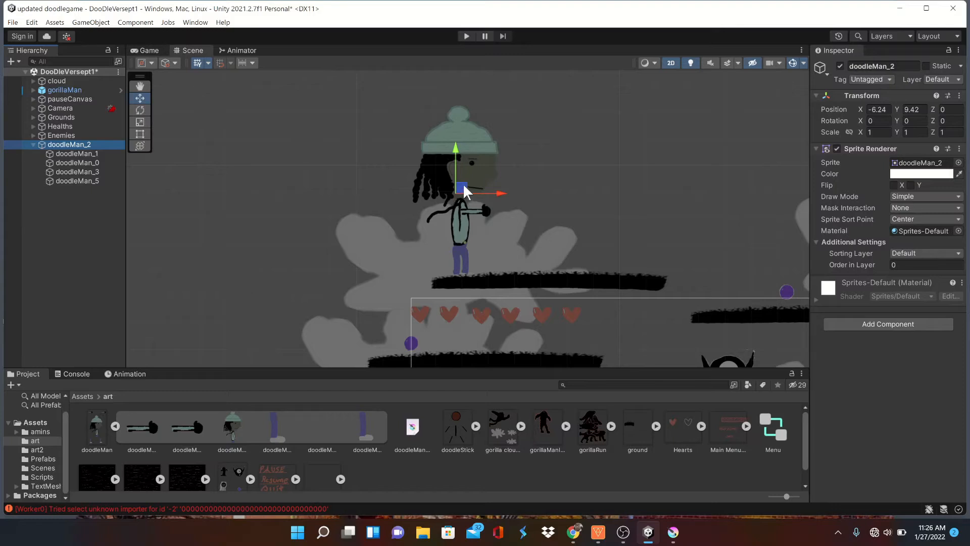
{"action": "mouse_move", "coordinate": [463, 184]}
{"action": "left_mouse_down"}
{"action": "mouse_move", "coordinate": [467, 168]}
{"action": "mouse_move", "coordinate": [534, 161]}
{"action": "mouse_move", "coordinate": [496, 183]}
{"action": "mouse_move", "coordinate": [505, 141]}
{"action": "mouse_move", "coordinate": [464, 155]}
{"action": "mouse_move", "coordinate": [457, 106]}
{"action": "mouse_move", "coordinate": [493, 155]}
{"action": "mouse_move", "coordinate": [493, 193]}
{"action": "mouse_move", "coordinate": [581, 192]}
{"action": "mouse_move", "coordinate": [596, 176]}
{"action": "left_mouse_up"}
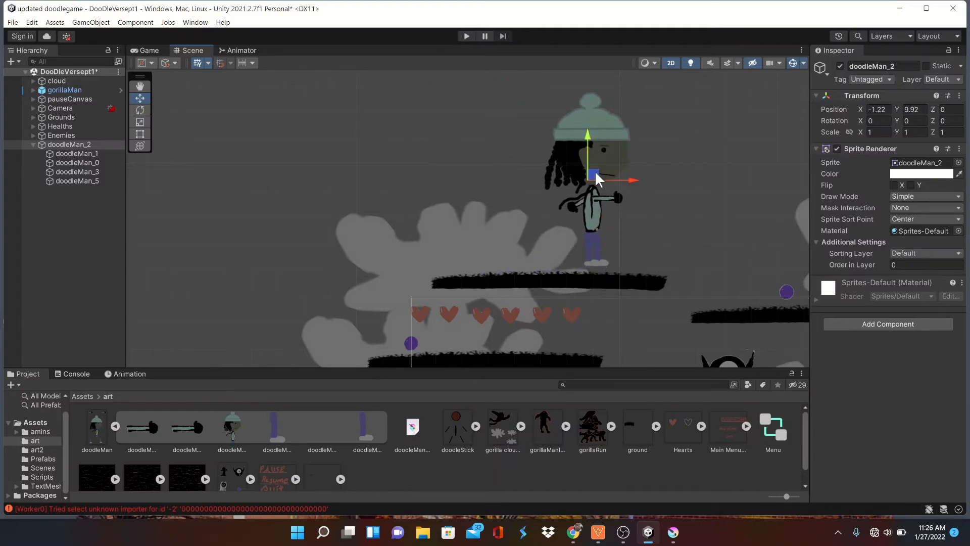
Rename the parent object doodleMan_2 to doodleMan
{"action": "left_click", "coordinate": [90, 145]}
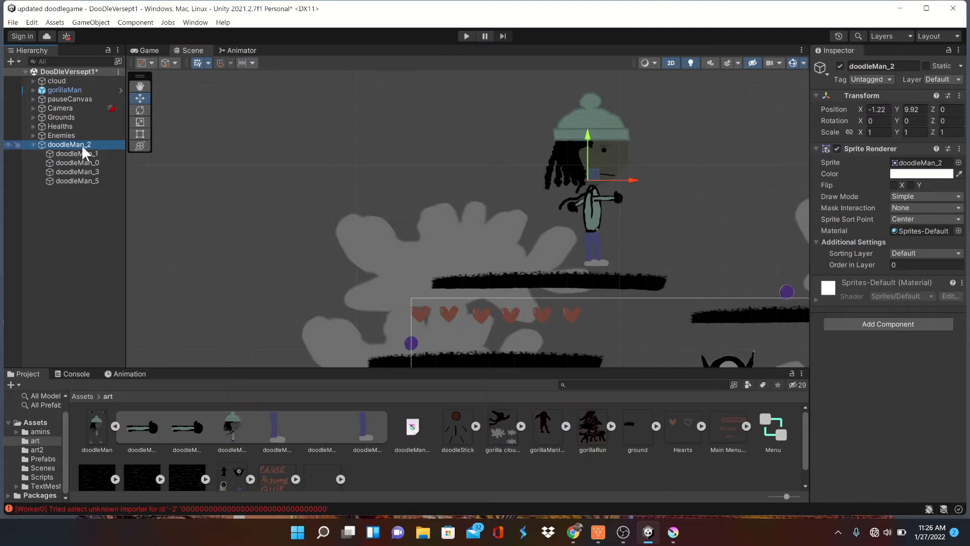
{"action": "right_click", "coordinate": [83, 148]}
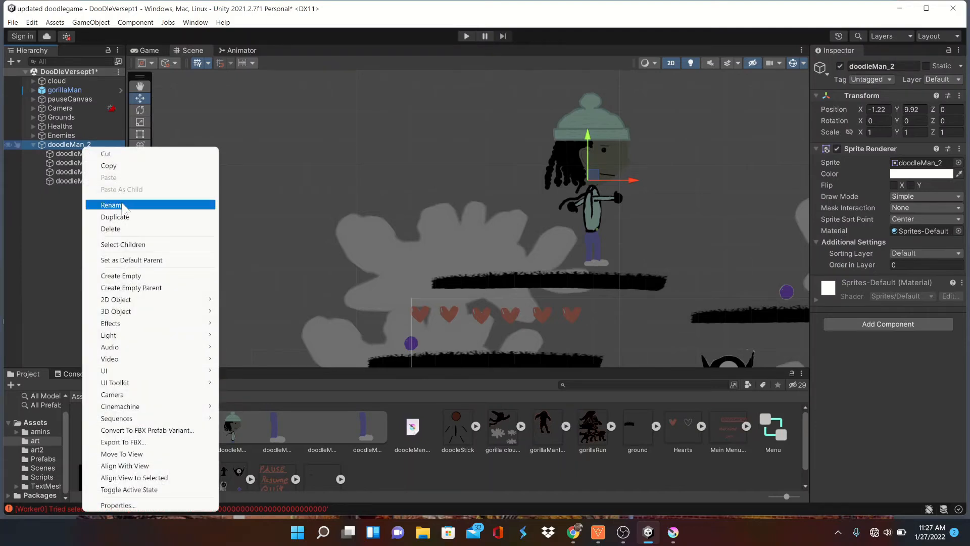
{"action": "left_click", "coordinate": [124, 204]}
{"action": "key", "text": "Right"}
{"action": "key", "text": "BackSpace"}
{"action": "key", "text": "BackSpace"}
Rename both arm objects, doodleMan_1 and doodleMan_0, to doodleMan_arm
{"action": "left_click", "coordinate": [96, 155]}
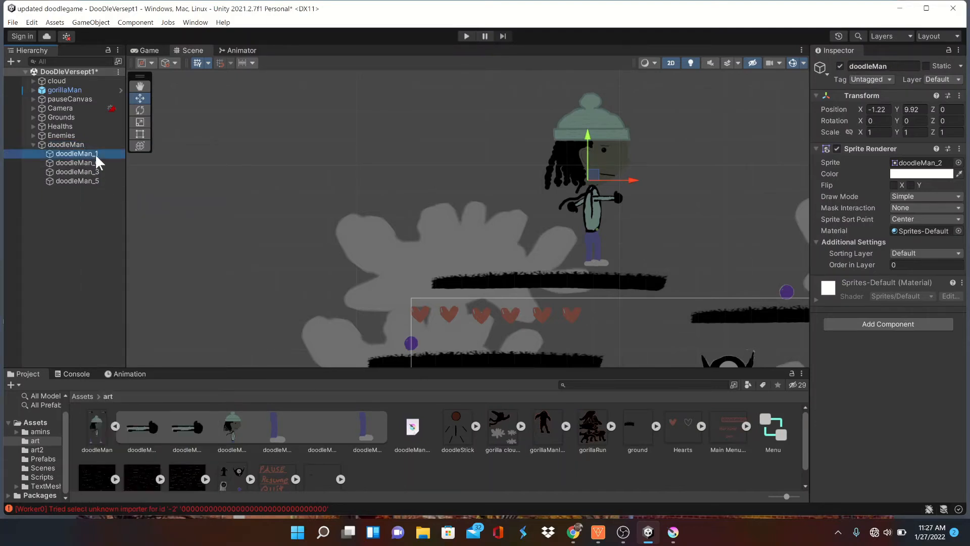
{"action": "right_click", "coordinate": [94, 153]}
{"action": "left_click", "coordinate": [126, 188]}
{"action": "key", "text": "Right"}
{"action": "key", "text": "BackSpace"}
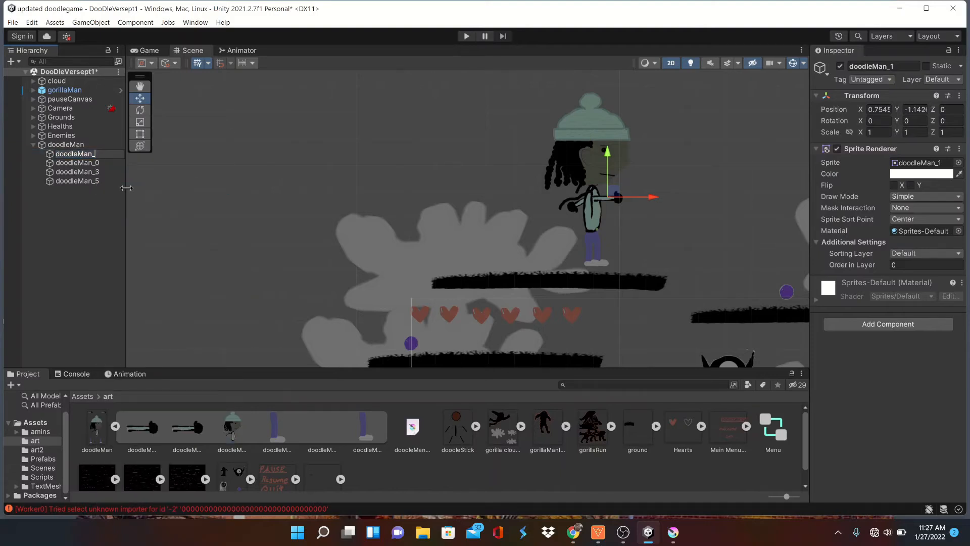
{"action": "type", "text": "arm"}
{"action": "key", "text": "Return"}
{"action": "right_click", "coordinate": [103, 162]}
{"action": "left_click", "coordinate": [126, 181]}
{"action": "key", "text": "Right"}
{"action": "key", "text": "BackSpace"}
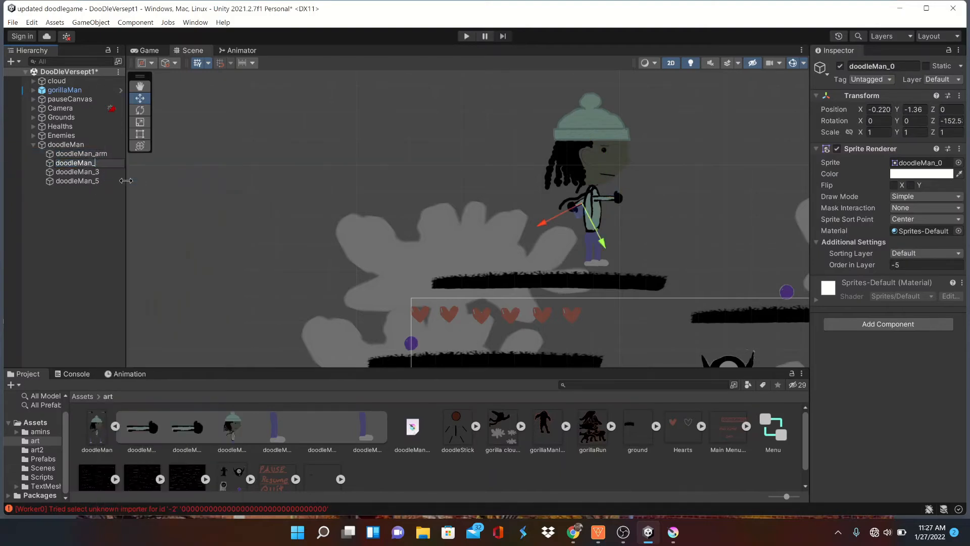
{"action": "type", "text": "arm"}
{"action": "key", "text": "Return"}
Rename both leg objects, doodleMan_3 and doodleMan_5, to doodleMan_leg
{"action": "right_click", "coordinate": [102, 173]}
{"action": "left_click", "coordinate": [147, 186]}
{"action": "key", "text": "Right"}
{"action": "key", "text": "BackSpace"}
{"action": "type", "text": "le"}
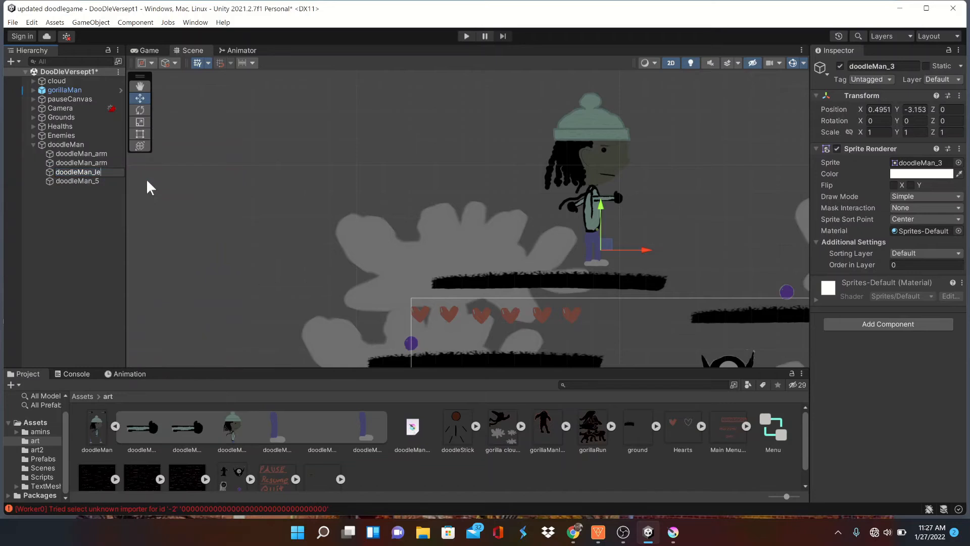
{"action": "type", "text": "g"}
{"action": "key", "text": "Return"}
{"action": "right_click", "coordinate": [107, 182]}
{"action": "left_click", "coordinate": [144, 198]}
{"action": "key", "text": "Right"}
{"action": "key", "text": "BackSpace"}
{"action": "type", "text": "leg"}
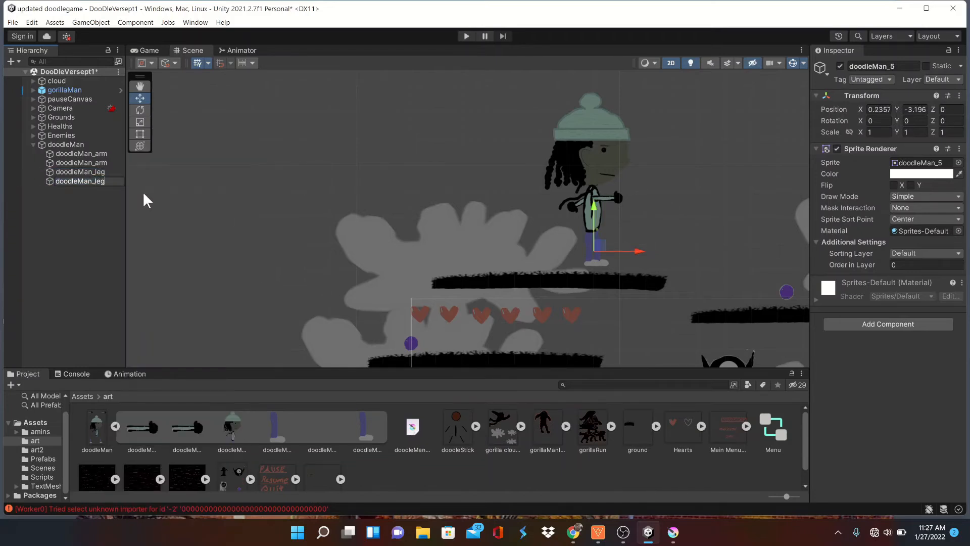
{"action": "key", "text": "Return"}
Add a Sprite Skin component to the parent doodleMan object and create its bones
{"action": "left_click", "coordinate": [56, 144]}
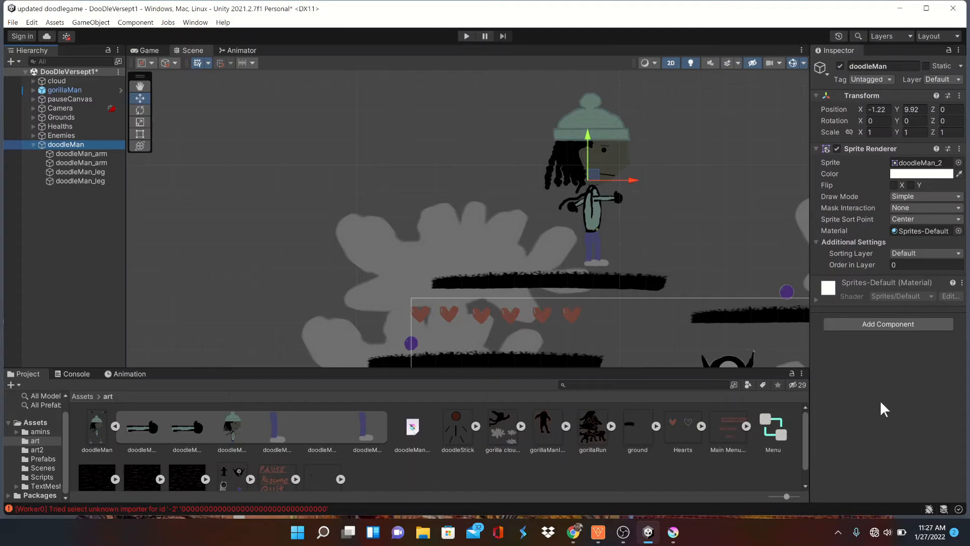
{"action": "left_click", "coordinate": [877, 328]}
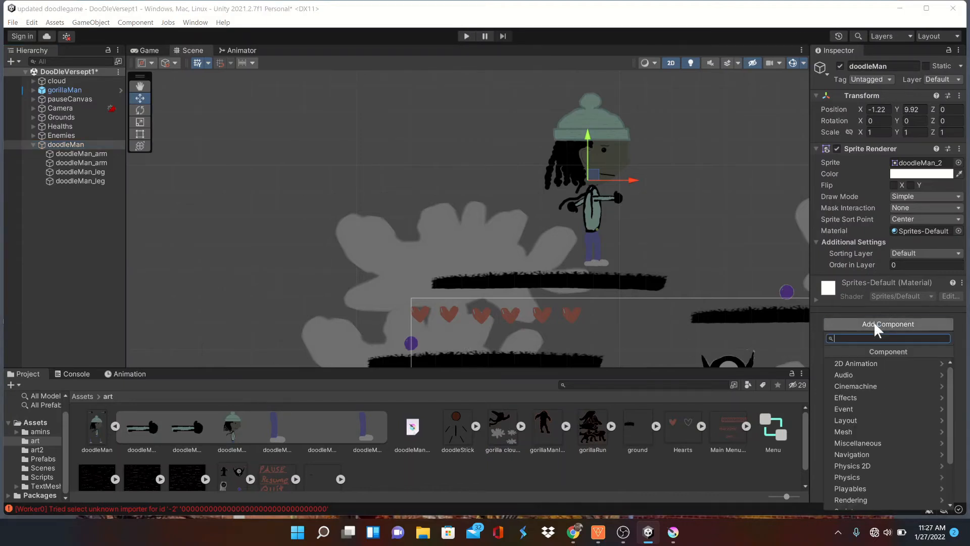
{"action": "left_click", "coordinate": [872, 367]}
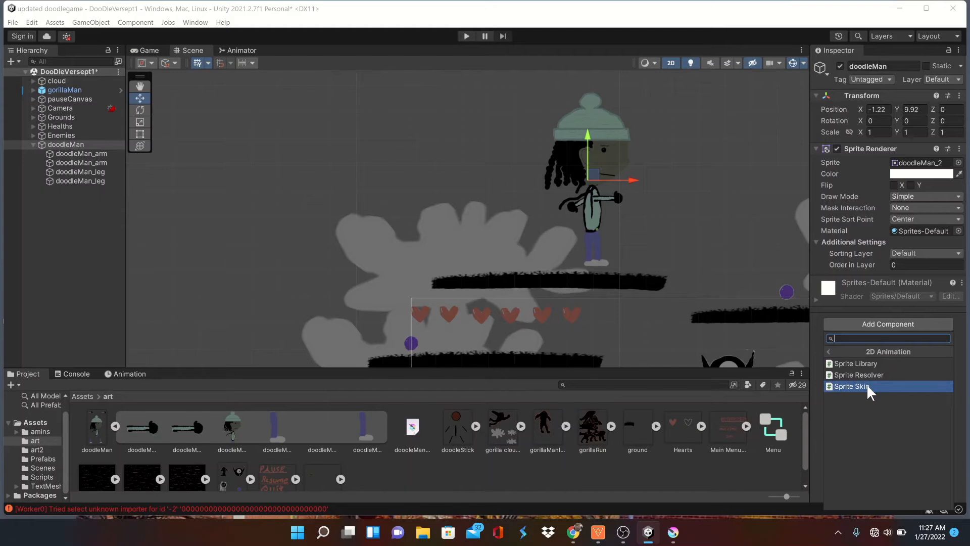
{"action": "left_click", "coordinate": [868, 386]}
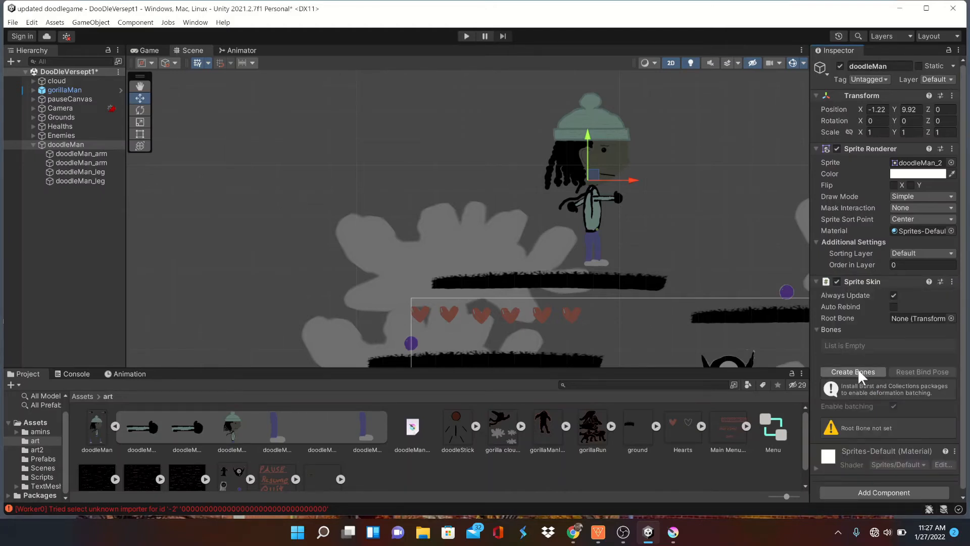
{"action": "left_click", "coordinate": [854, 372]}
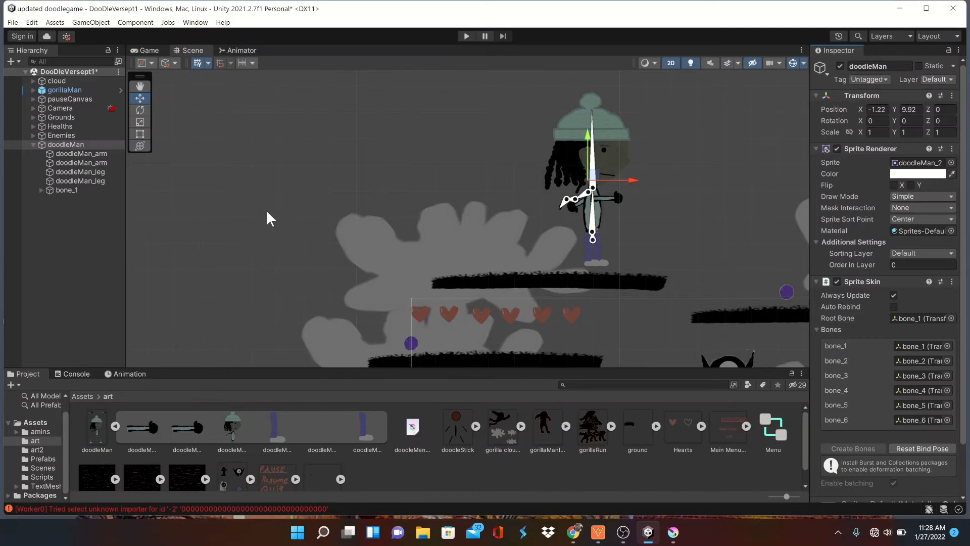
Add a Sprite Skin component to the first doodleMan_arm object and create its bones
{"action": "left_click", "coordinate": [86, 154]}
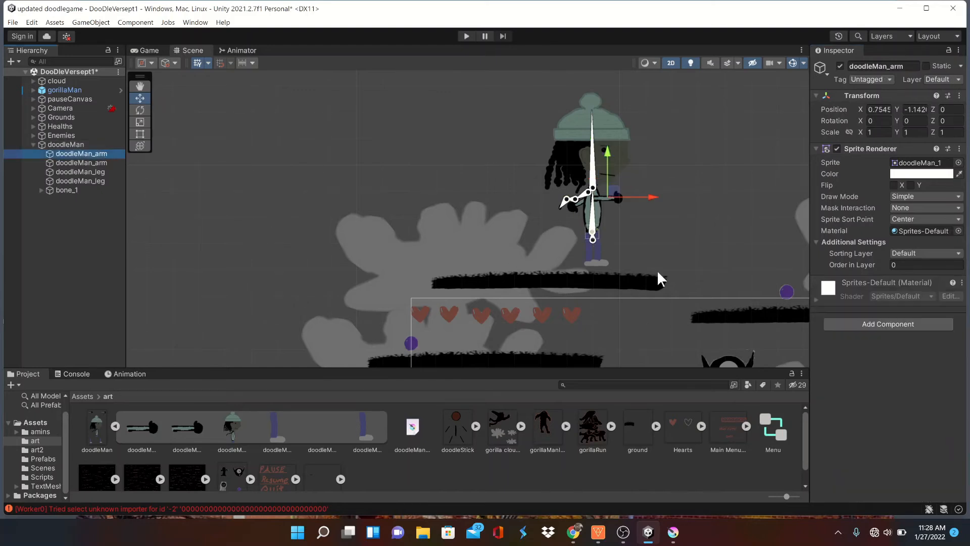
{"action": "left_click", "coordinate": [852, 325]}
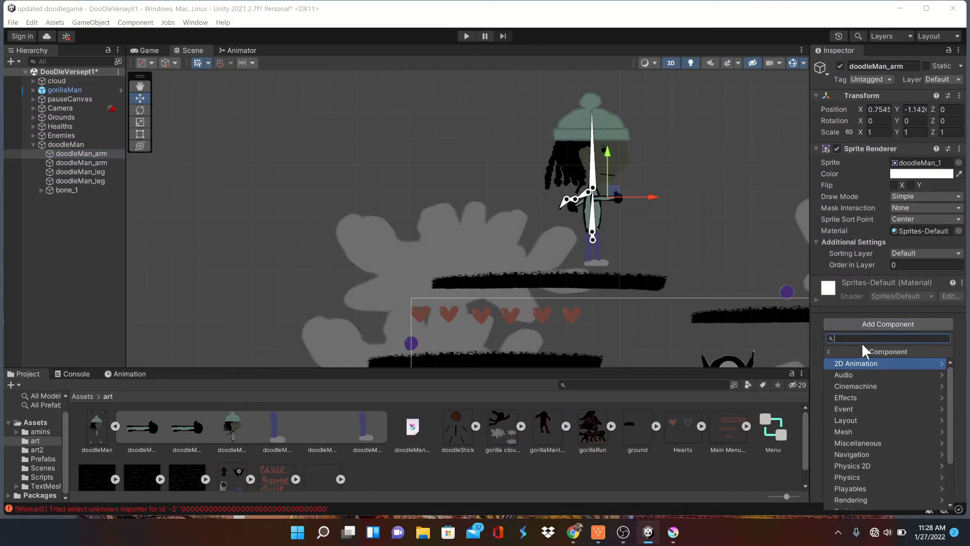
{"action": "left_click", "coordinate": [863, 359]}
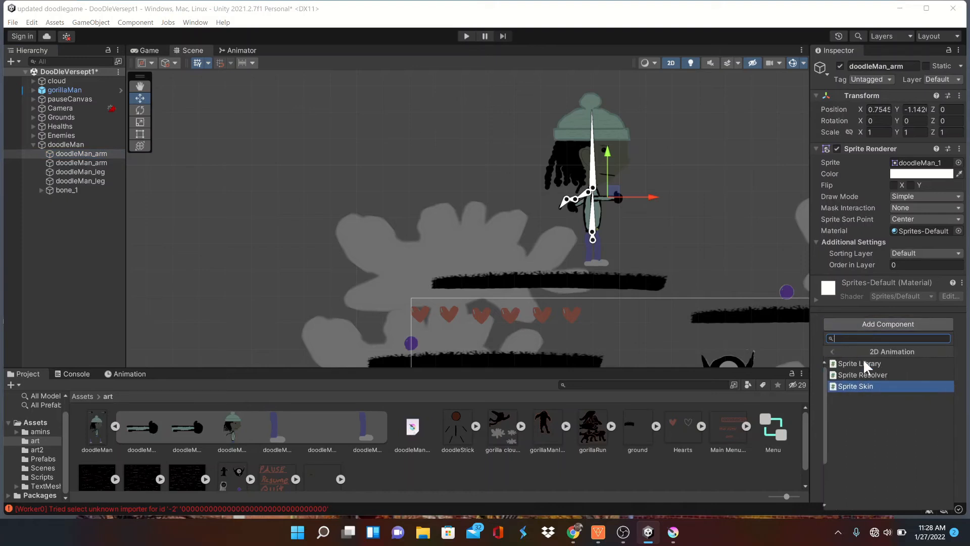
{"action": "left_click", "coordinate": [861, 385]}
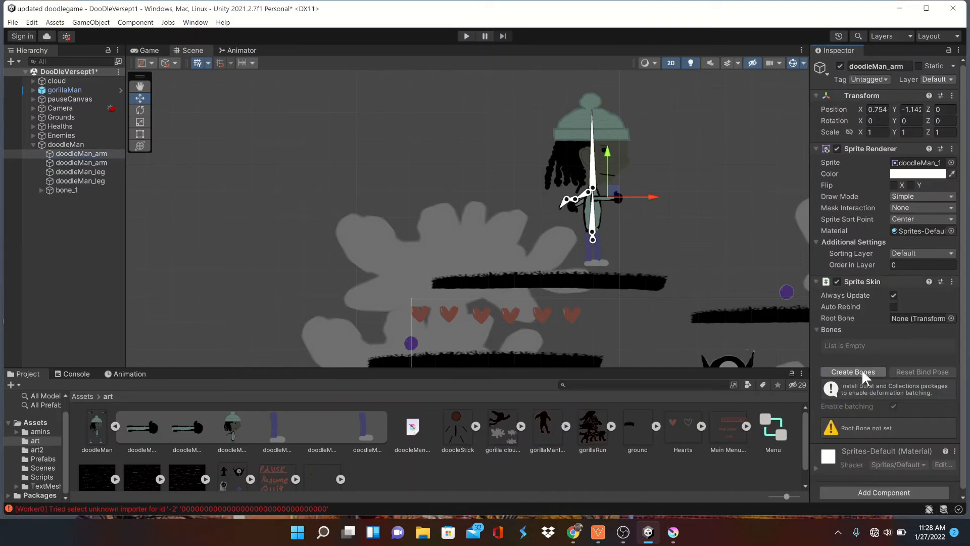
{"action": "left_click", "coordinate": [862, 369]}
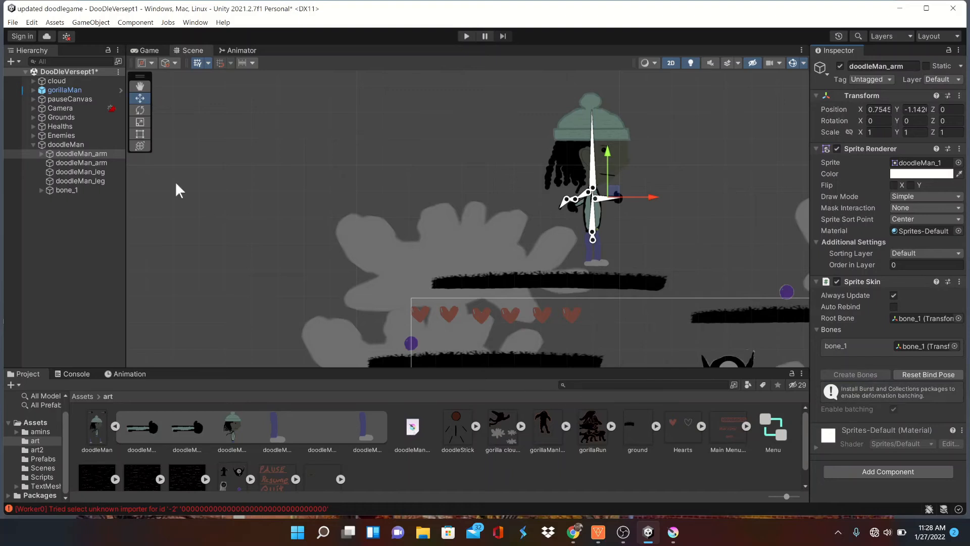
Add a Sprite Skin component to the second doodleMan_arm object and create its bones
{"action": "left_click", "coordinate": [100, 161]}
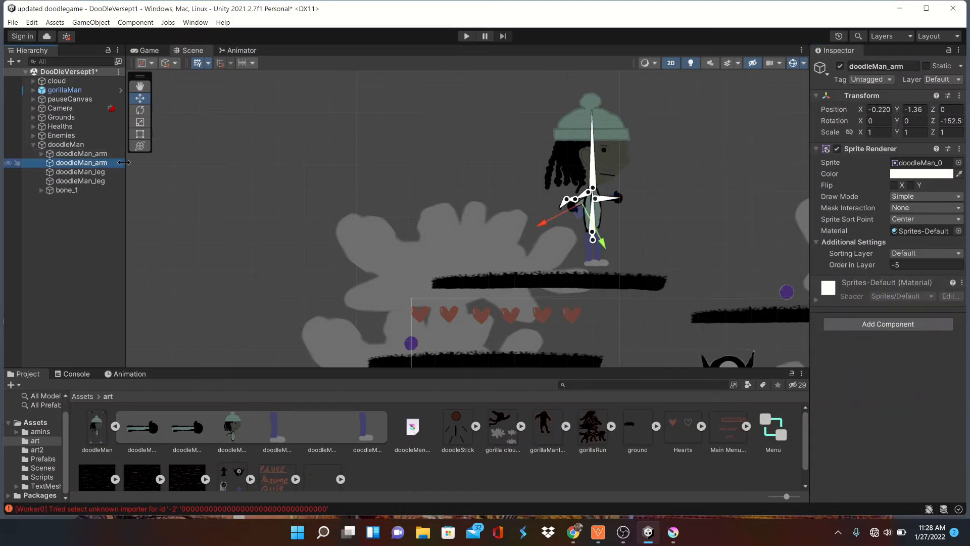
{"action": "left_click", "coordinate": [889, 324]}
{"action": "left_click", "coordinate": [864, 363]}
{"action": "left_click", "coordinate": [871, 386]}
{"action": "left_click", "coordinate": [860, 369]}
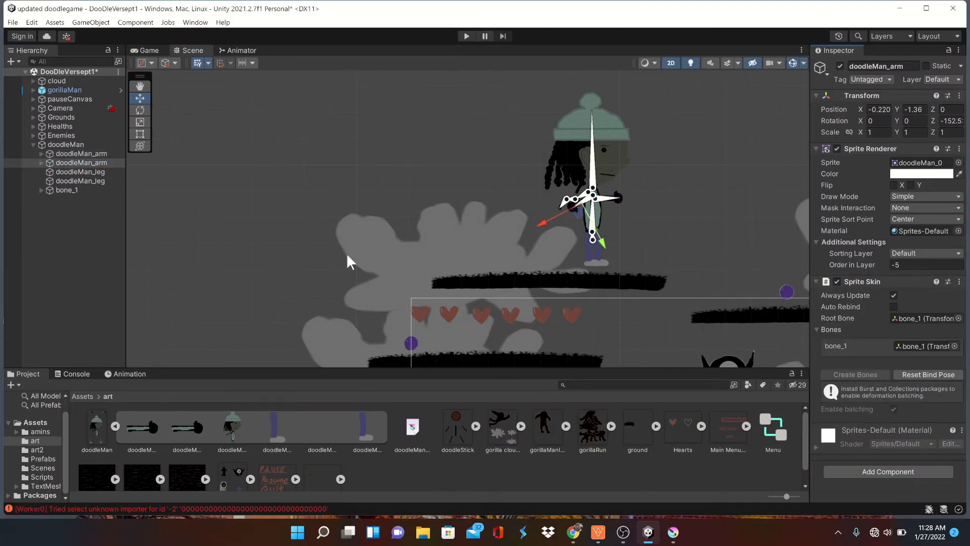
Add a Sprite Skin component to the first doodleMan_leg object and create its bones
{"action": "left_click", "coordinate": [100, 171]}
{"action": "left_click", "coordinate": [886, 324]}
{"action": "left_click", "coordinate": [885, 362]}
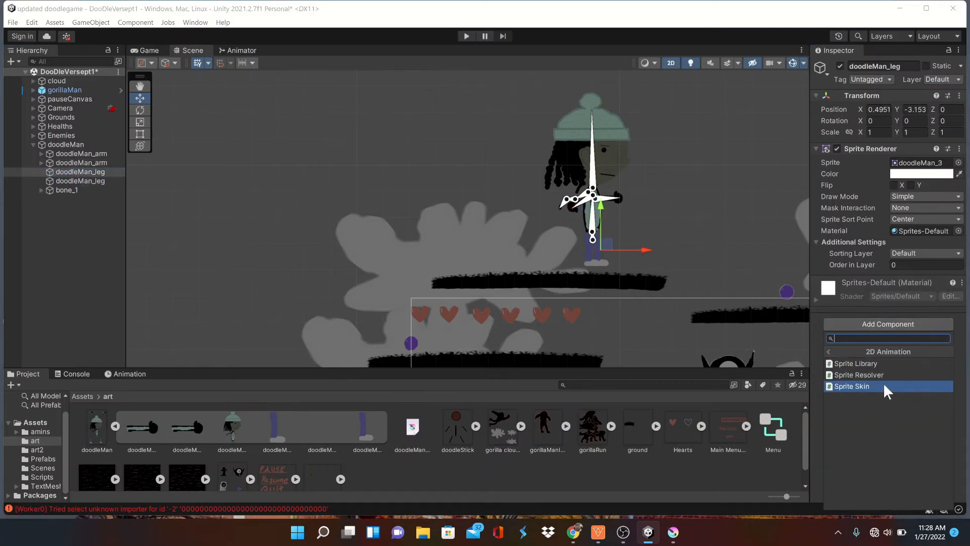
{"action": "left_click", "coordinate": [883, 385]}
{"action": "left_click", "coordinate": [859, 372]}
Add a Sprite Skin component to the second doodleMan_leg object and create its bones
{"action": "left_click", "coordinate": [80, 181]}
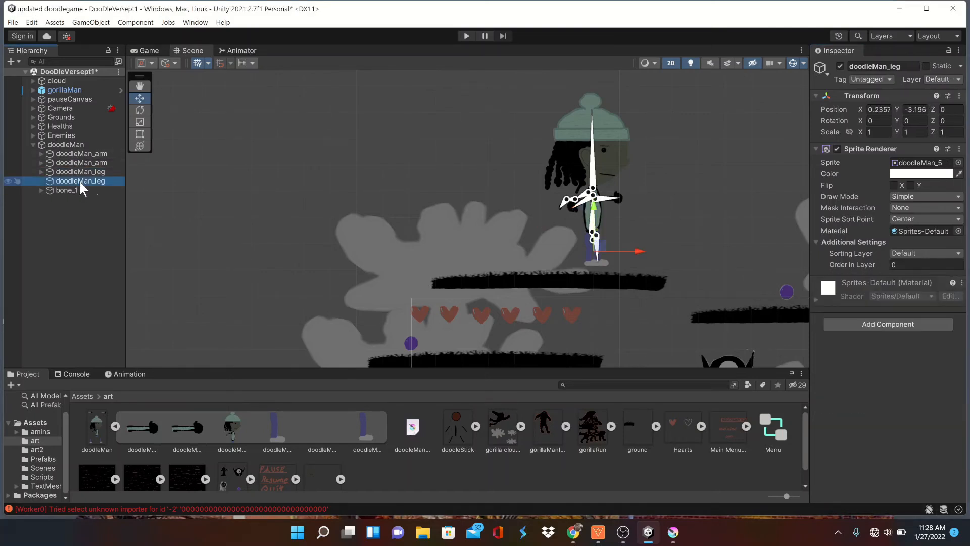
{"action": "left_click", "coordinate": [887, 324]}
{"action": "left_click", "coordinate": [862, 388]}
{"action": "left_click", "coordinate": [868, 386]}
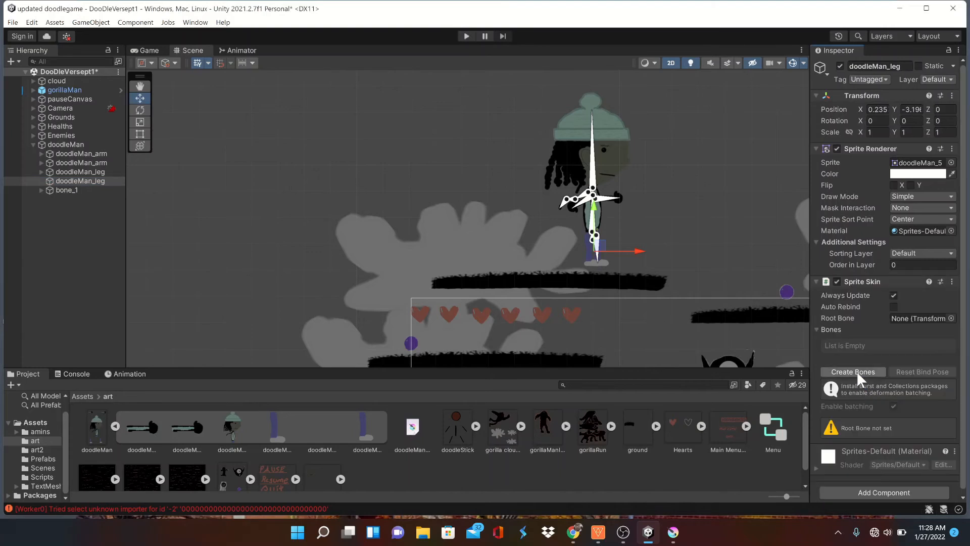
{"action": "left_click", "coordinate": [856, 372]}
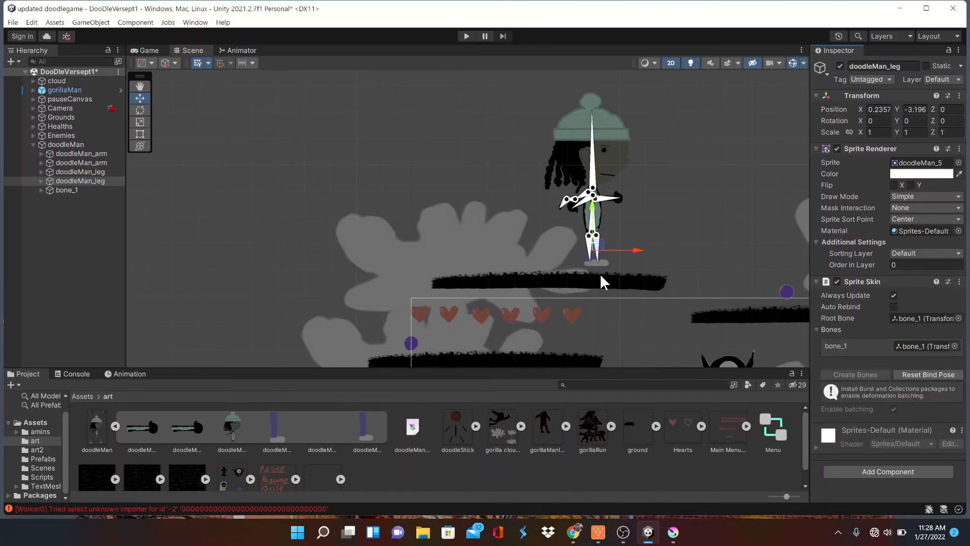
Open the doodleMan texture in the Sprite Editor's Skinning Editor and activate Edit Bone
{"action": "left_click", "coordinate": [98, 424]}
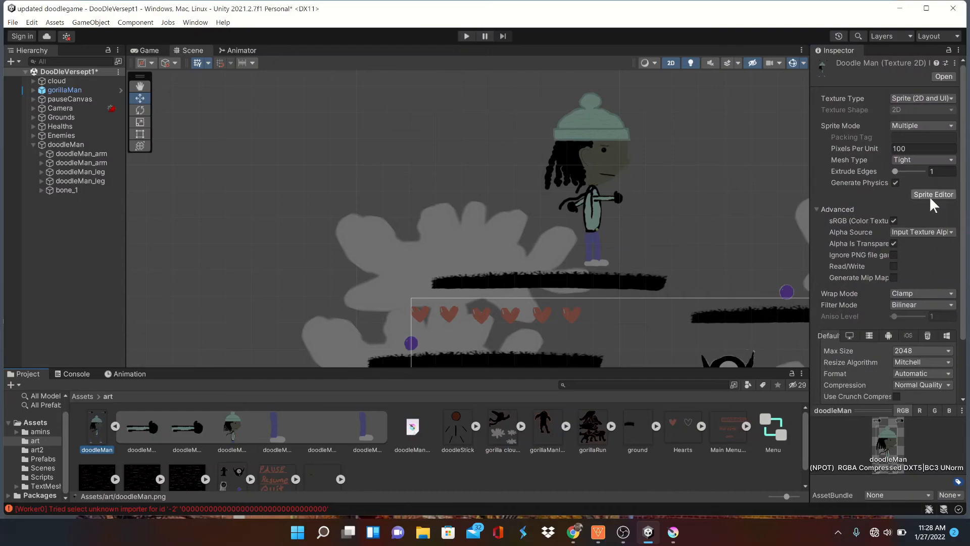
{"action": "left_click", "coordinate": [933, 194]}
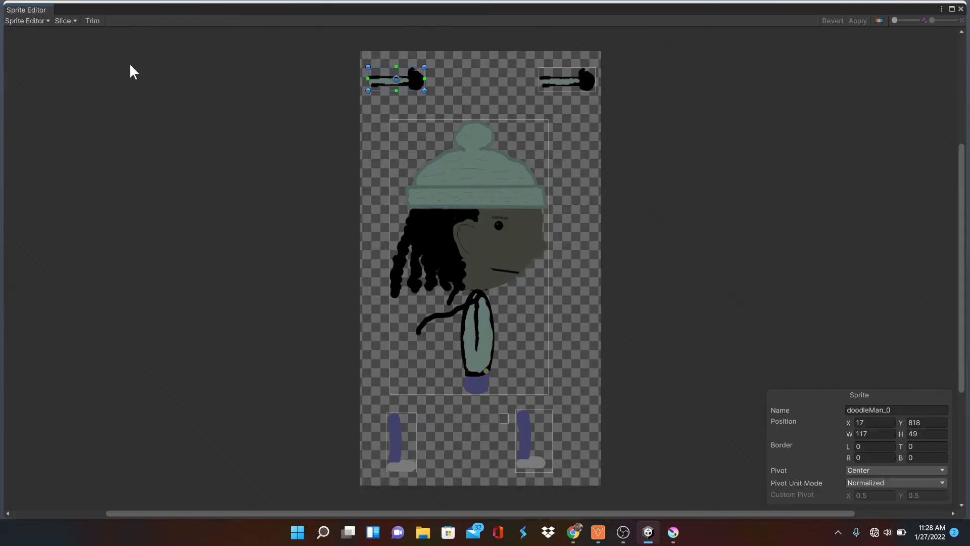
{"action": "left_click", "coordinate": [46, 21]}
{"action": "left_click", "coordinate": [51, 80]}
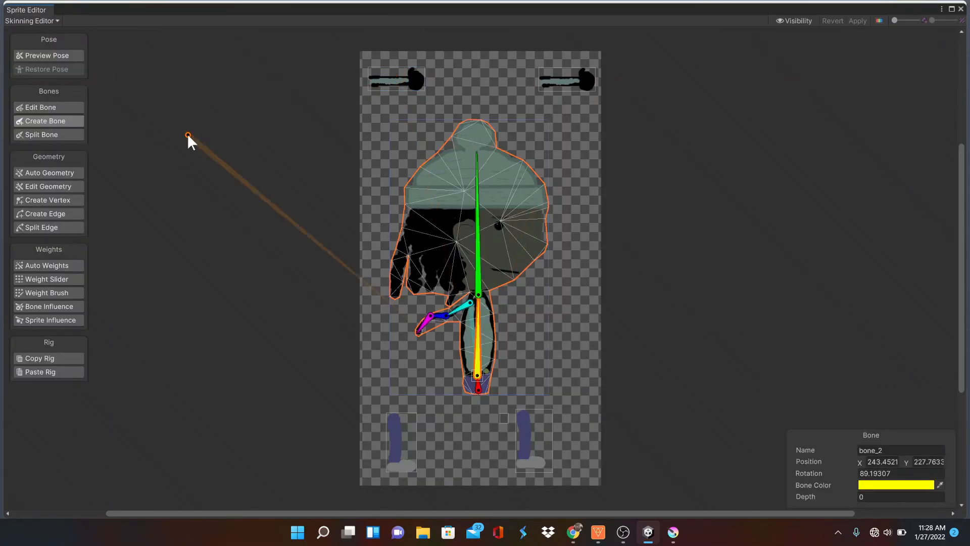
{"action": "key", "text": "shift+w"}
Rename the bone of the left-hand arm sprite to arm_left
{"action": "left_click", "coordinate": [404, 80]}
{"action": "left_click", "coordinate": [400, 81]}
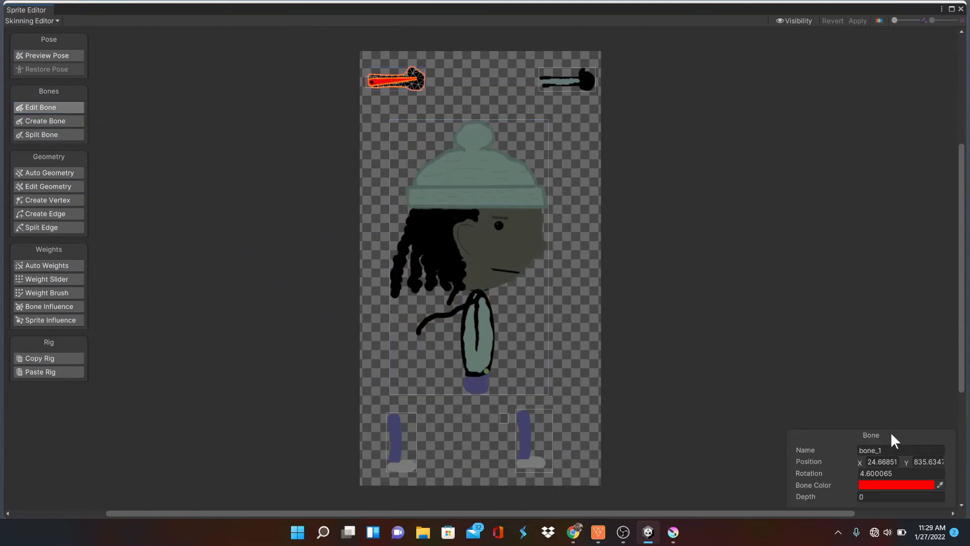
{"action": "left_click", "coordinate": [882, 449]}
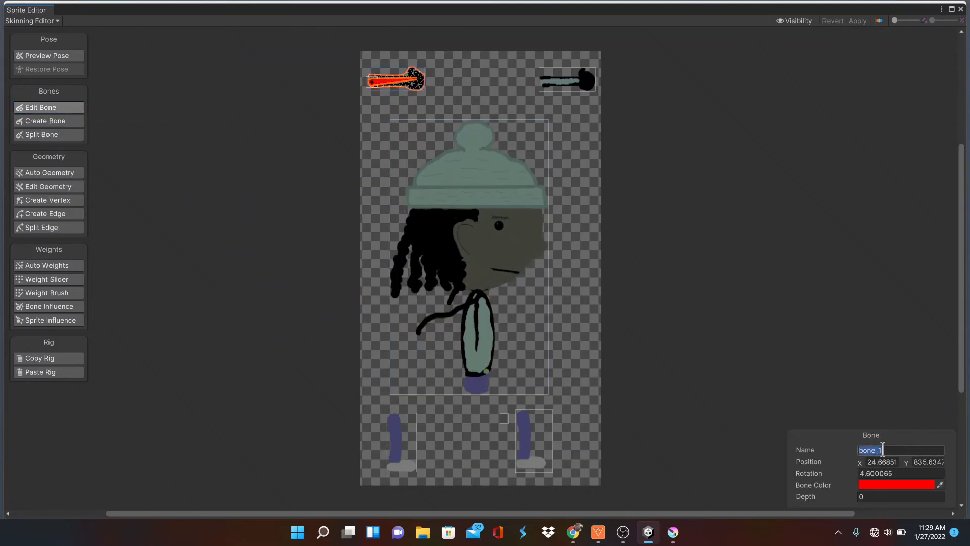
{"action": "type", "text": "arm_left"}
{"action": "key", "text": "Return"}
Rename the bone of the right-hand arm sprite to Arm_Bone
{"action": "left_click", "coordinate": [566, 80]}
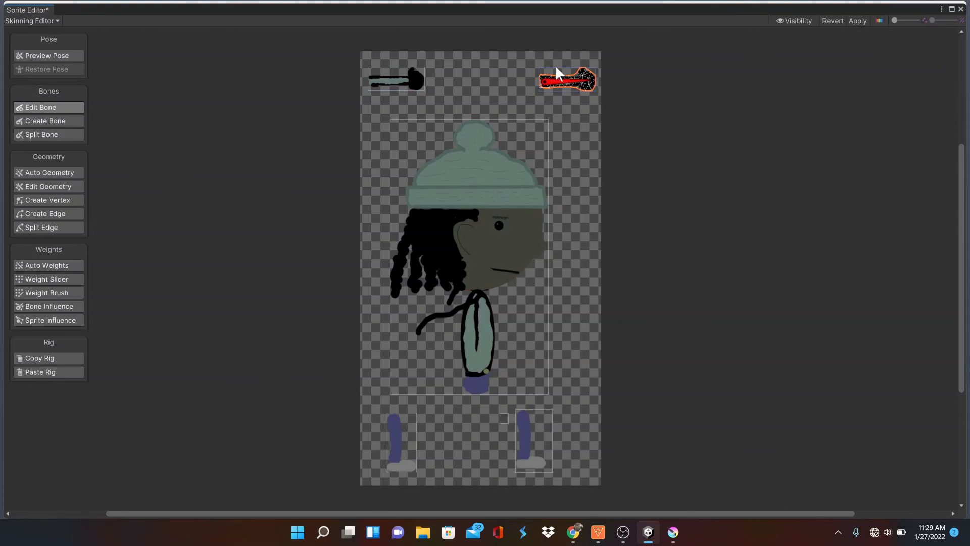
{"action": "left_click", "coordinate": [560, 80]}
{"action": "left_click", "coordinate": [899, 450]}
{"action": "type", "text": "Arm_Bone"}
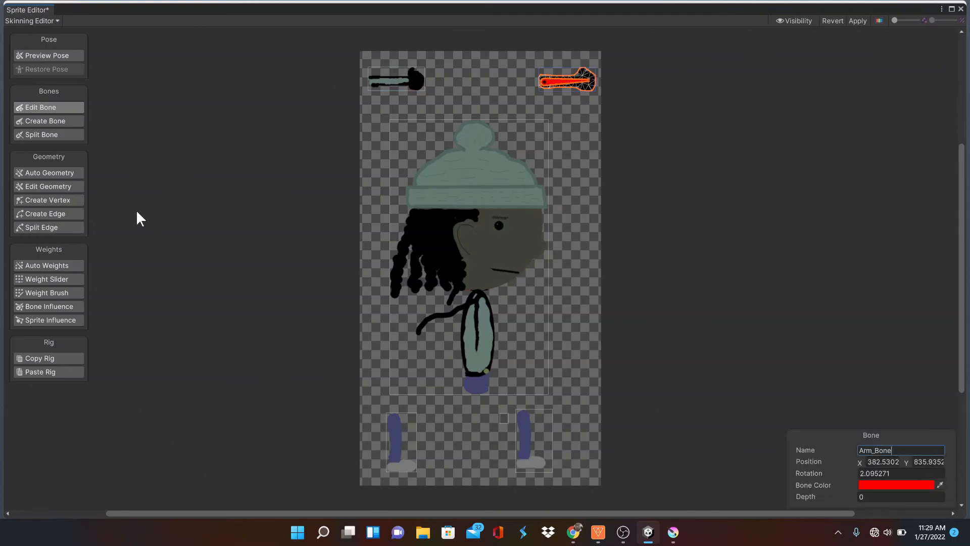
Rename the green head bone of the body sprite to Head_Bone
{"action": "left_click", "coordinate": [520, 281]}
{"action": "left_click", "coordinate": [875, 449]}
{"action": "type", "text": "Head_B"}
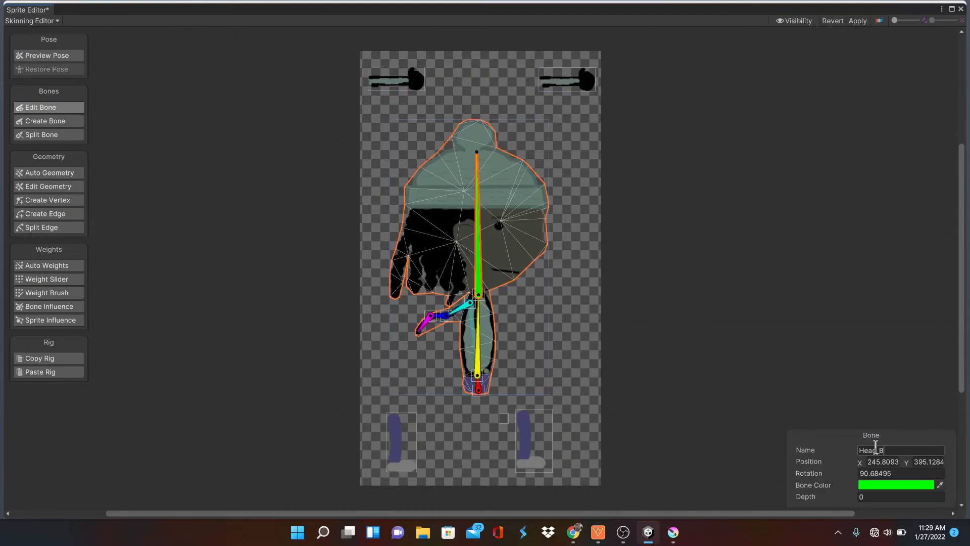
{"action": "type", "text": "one"}
Rename the yellow torso bone to Body_bone, then apply the skinning changes and close the Sprite Editor
{"action": "left_click", "coordinate": [478, 337]}
{"action": "double_click", "coordinate": [889, 449]}
{"action": "key", "text": "BackSpace"}
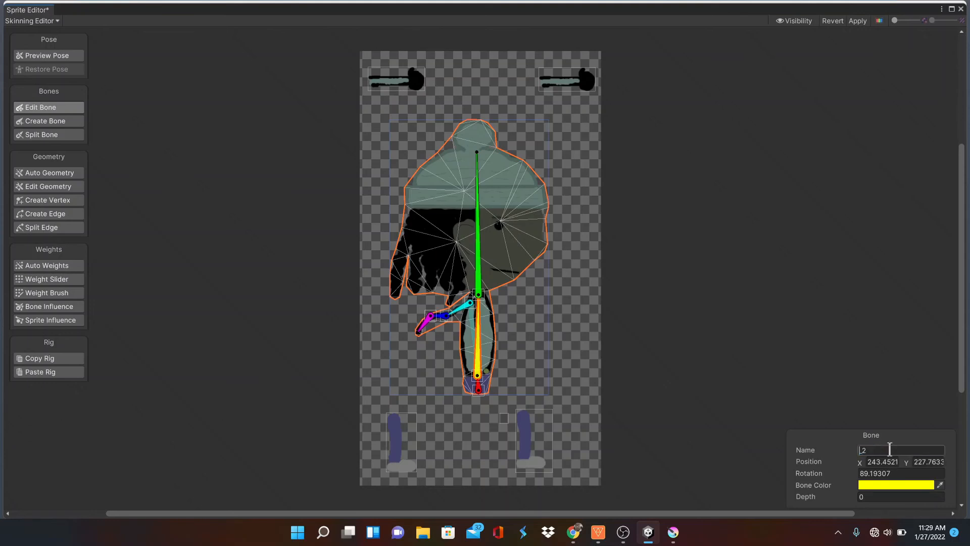
{"action": "key", "text": "Delete"}
{"action": "key", "text": "Delete"}
{"action": "type", "text": "Body_bone"}
{"action": "left_click", "coordinate": [857, 21]}
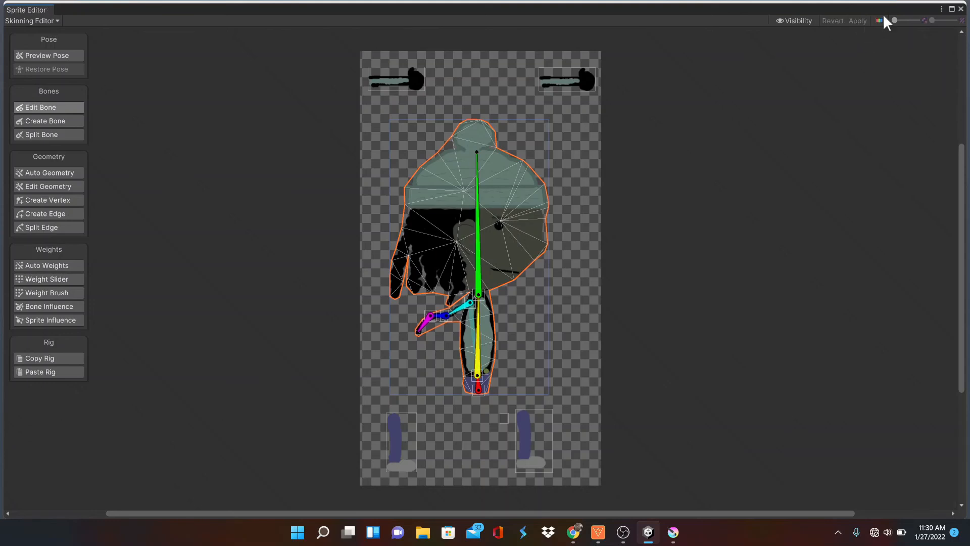
{"action": "left_click", "coordinate": [960, 9]}
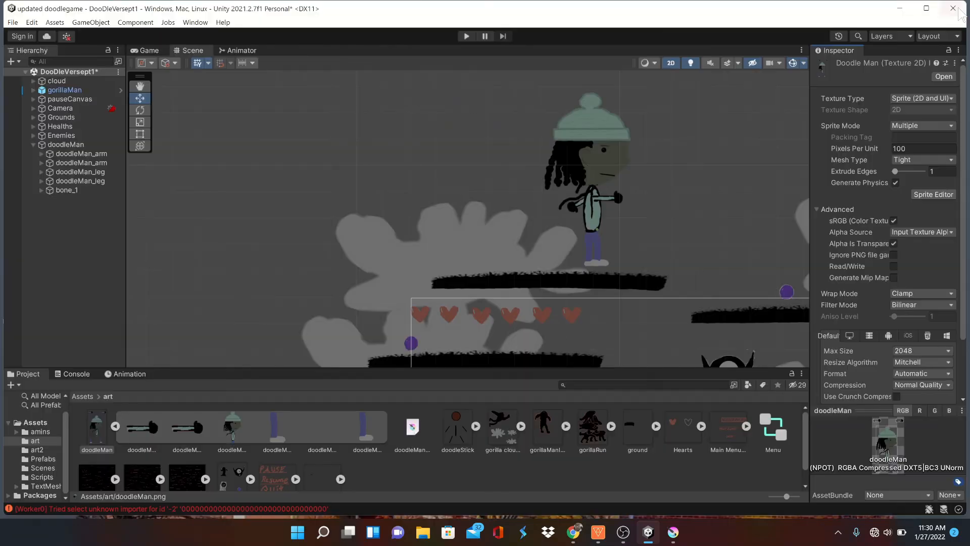
Select the parent doodleMan object in the scene and show the Animation window for it
{"action": "left_click", "coordinate": [603, 173]}
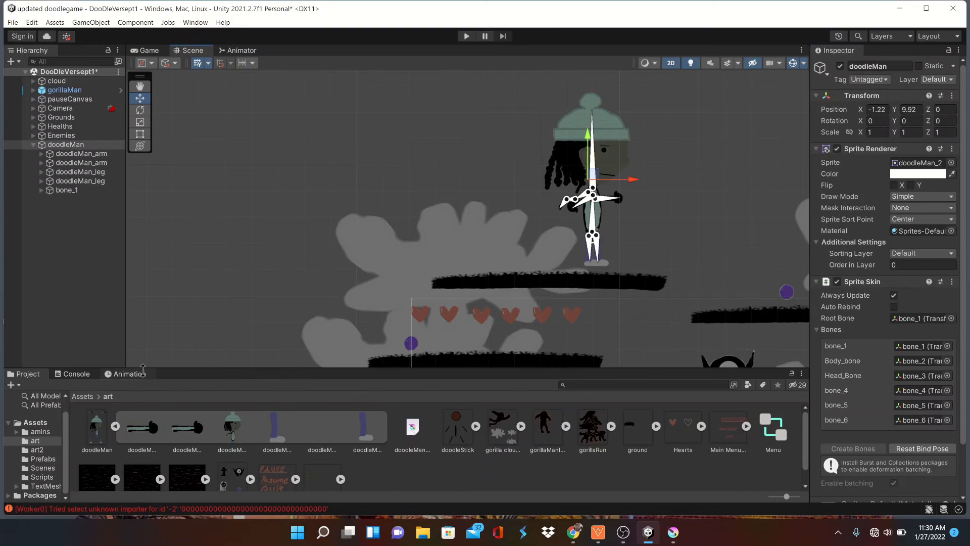
{"action": "left_click", "coordinate": [137, 373]}
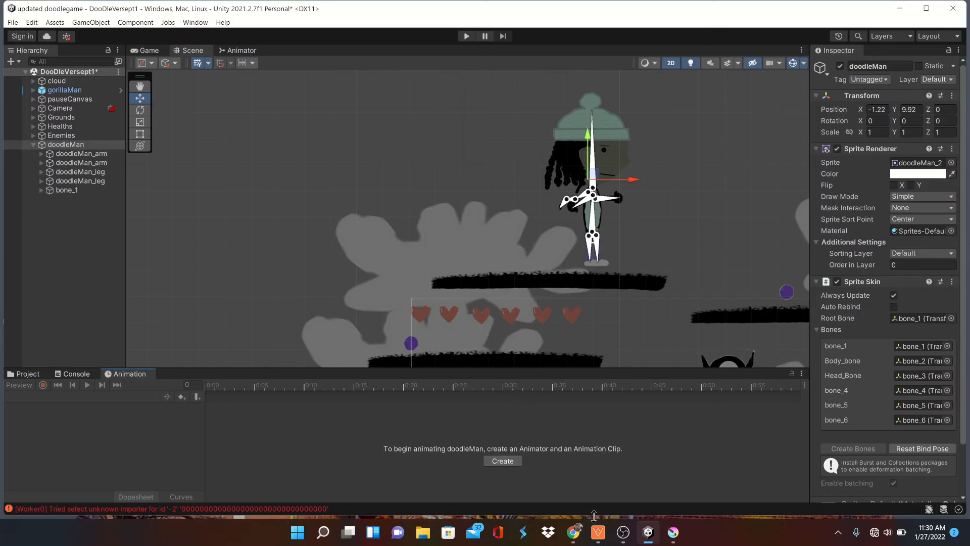
{"action": "mouse_move", "coordinate": [670, 541]}
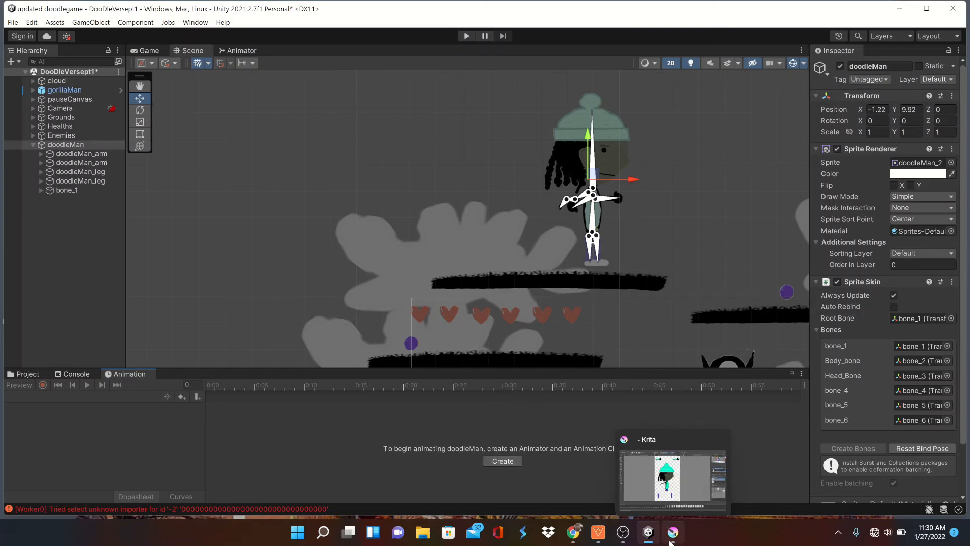
{"action": "left_click", "coordinate": [624, 532]}
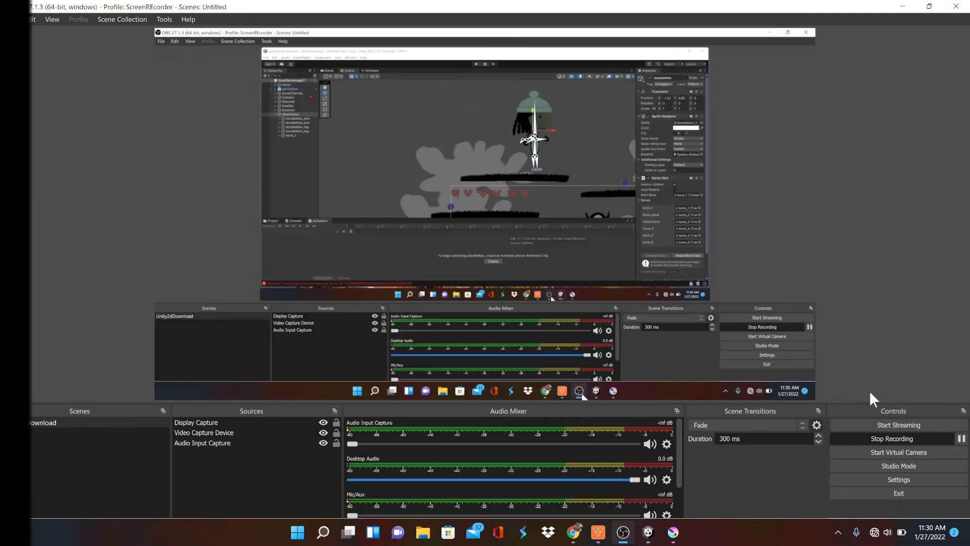